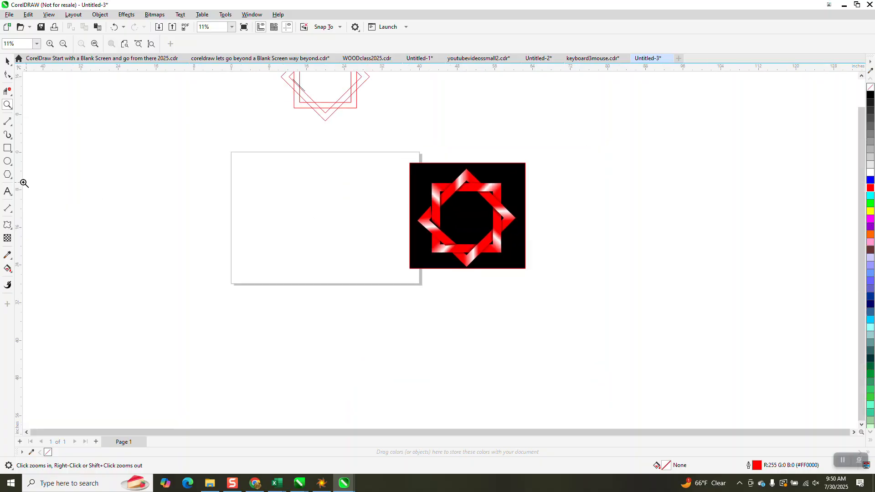
Draw a square about 14.43 in wide, center it on the page, and add a concentric copy scaled to 75.5%.
left_click(8, 148)
left_click_drag(363, 185, 295, 254)
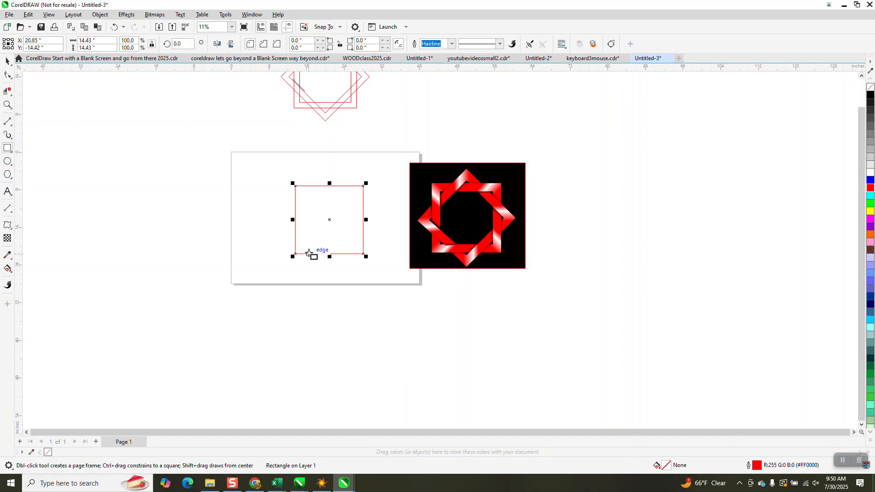
key("p")
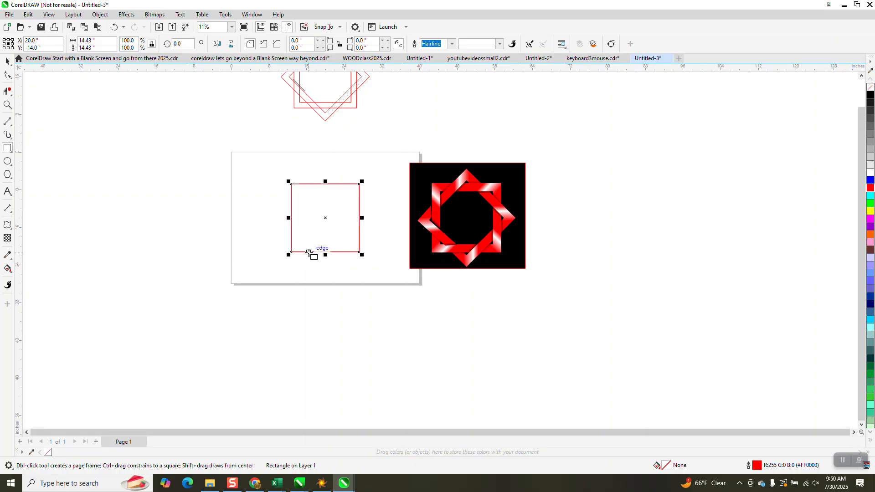
left_click_drag(363, 181, 355, 188)
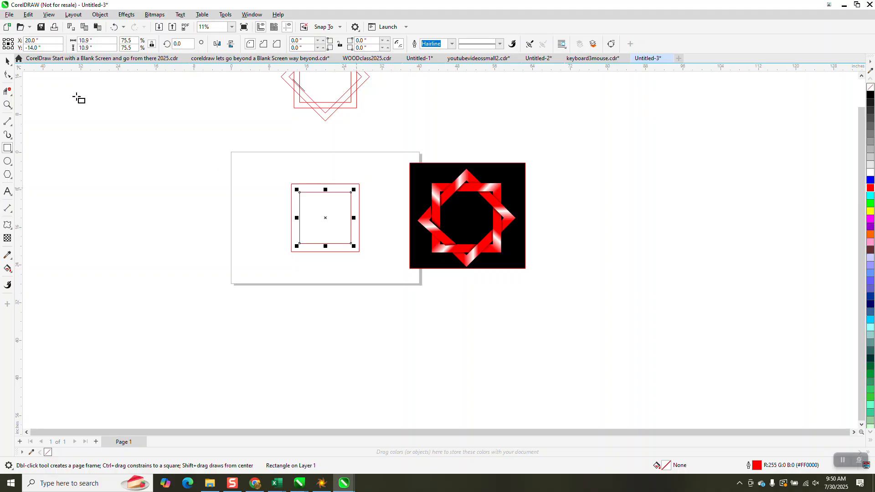
Select both squares and rotate copies of them by 45 degrees to form two diamonds.
left_click(7, 61)
left_click_drag(281, 160, 382, 282)
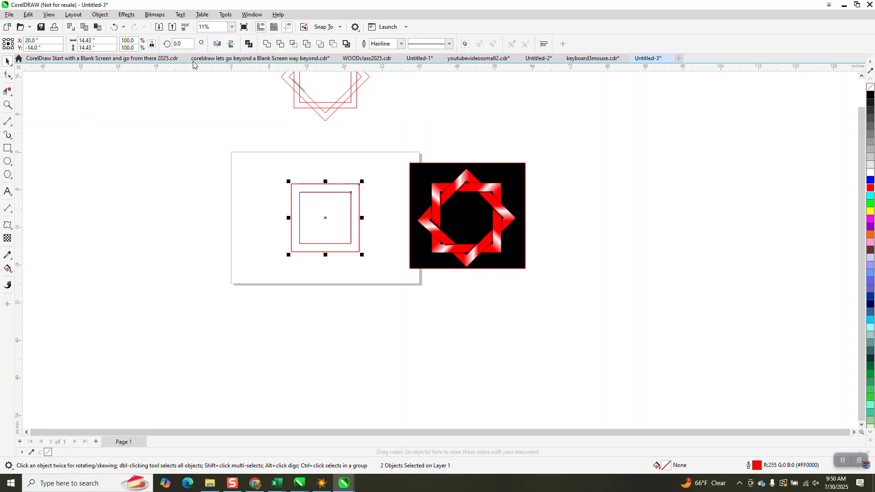
type("45")
key("Return")
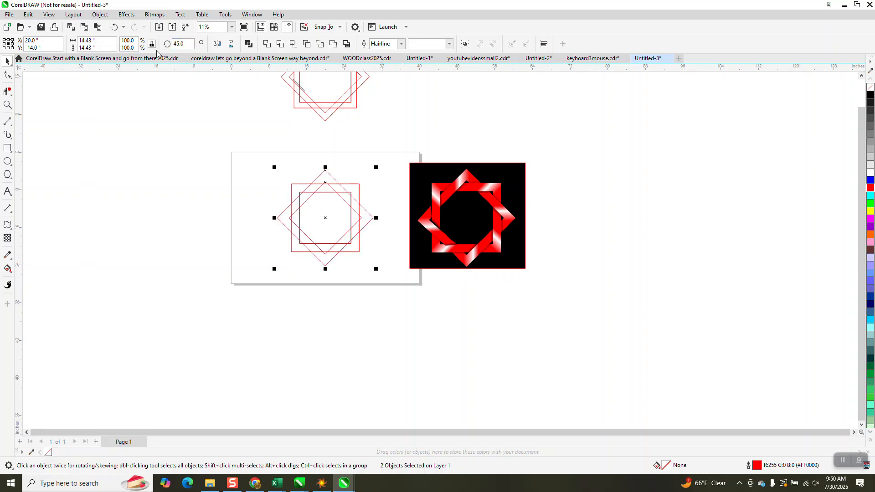
Delete the outer diamond's segment between the outer and inner squares' left edges with Virtual Segment Delete.
left_click(7, 105)
left_click_drag(273, 184, 343, 242)
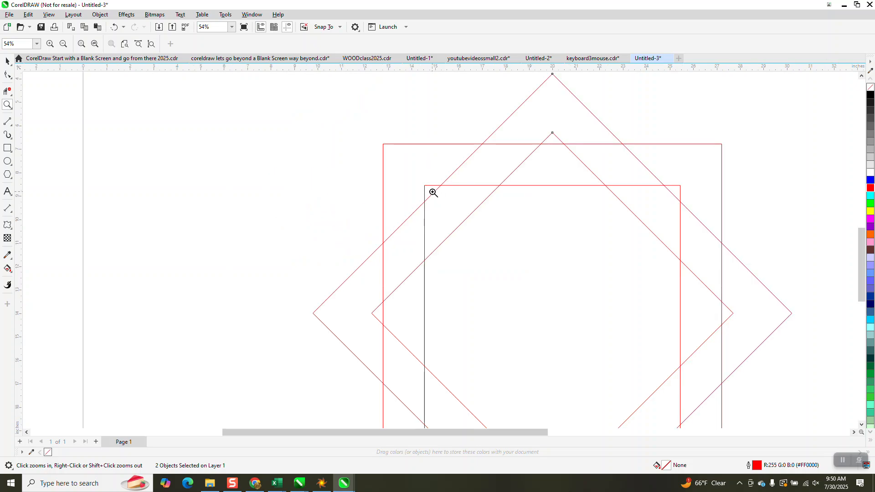
right_click(324, 201)
left_click(7, 91)
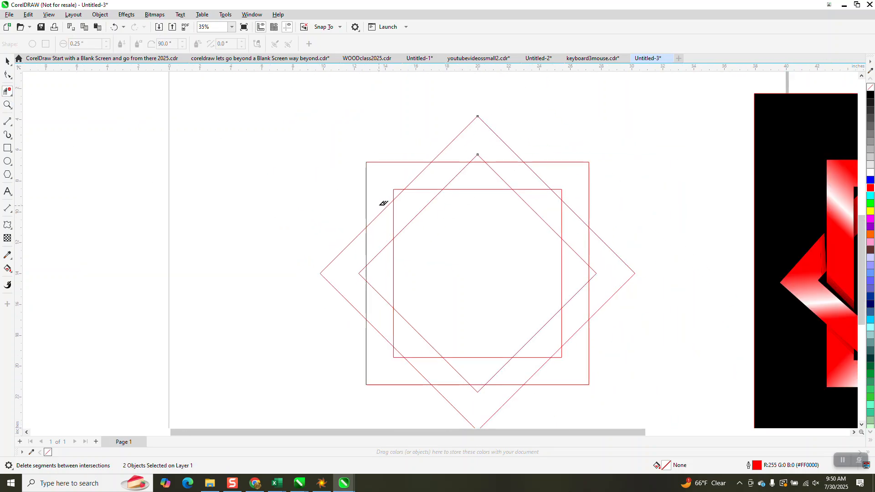
left_click_drag(379, 235, 378, 258)
Draw a black line about 2.33 in long parallel to the outer diamond's upper-left edge, across the band between the squares.
left_click(8, 104)
left_click_drag(363, 150, 513, 270)
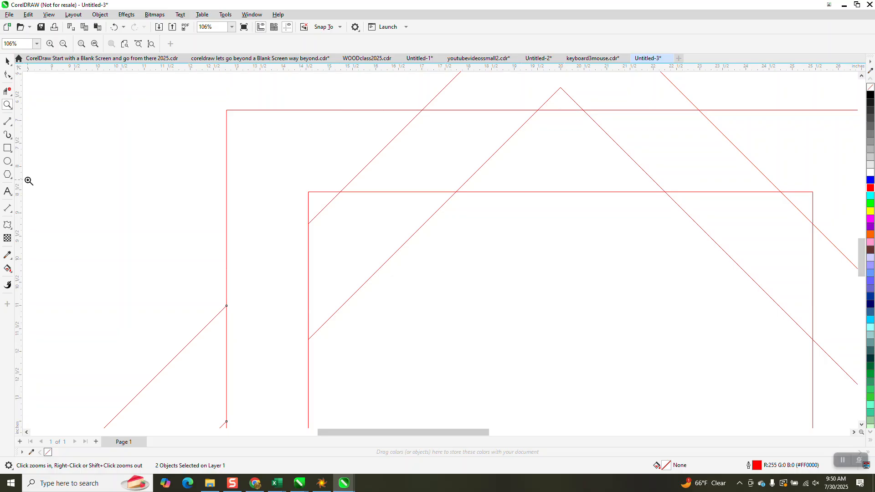
left_click(10, 129)
left_click(40, 132)
left_click_drag(440, 94, 330, 202)
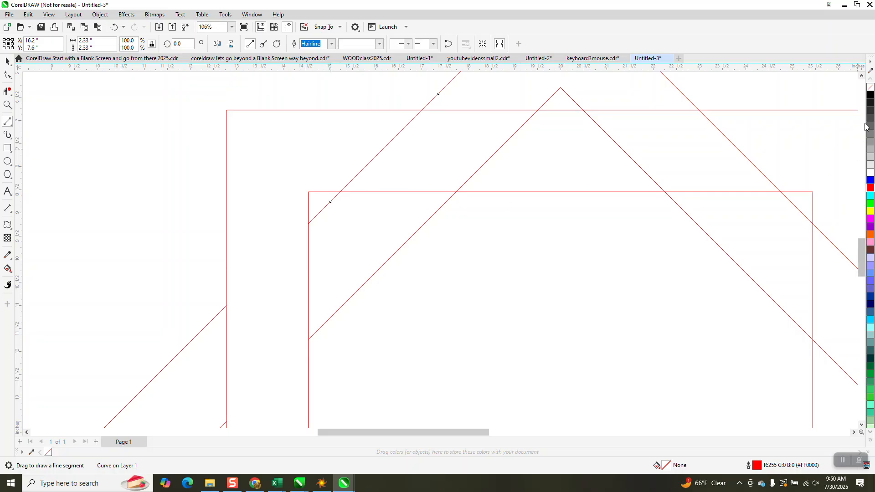
right_click(871, 95)
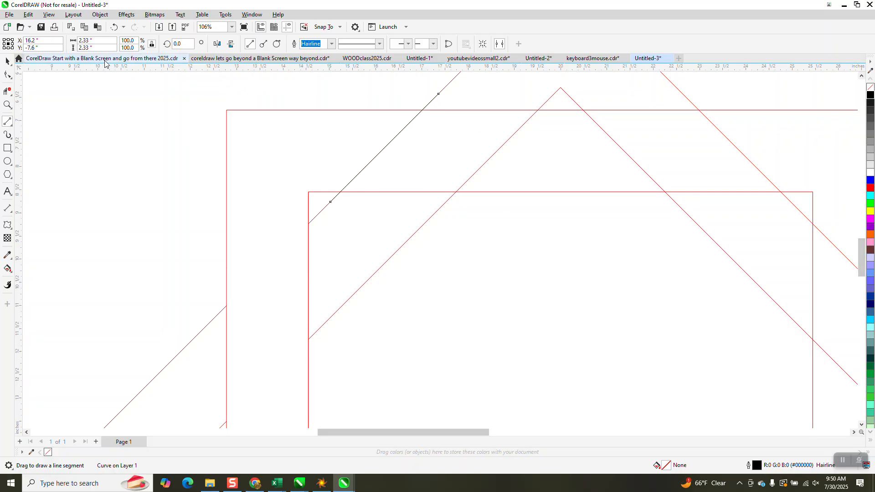
Select the black line and nudge it slightly left.
left_click(7, 60)
left_click(311, 86)
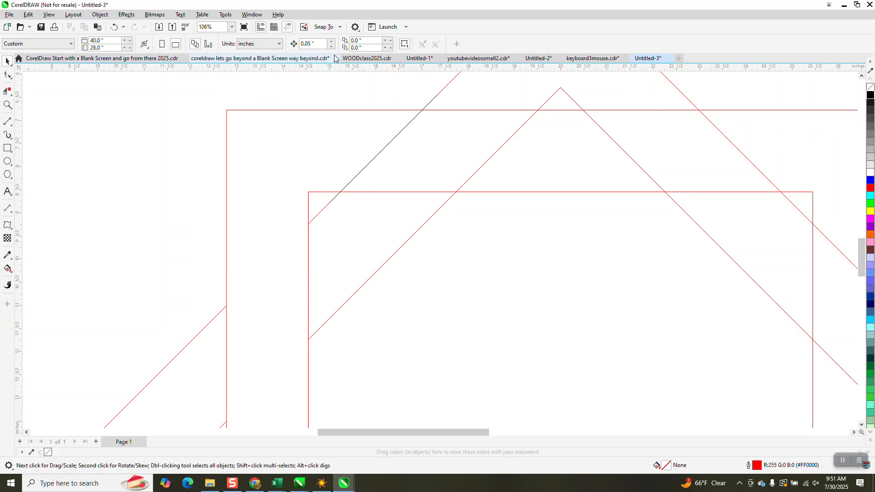
left_click(380, 151)
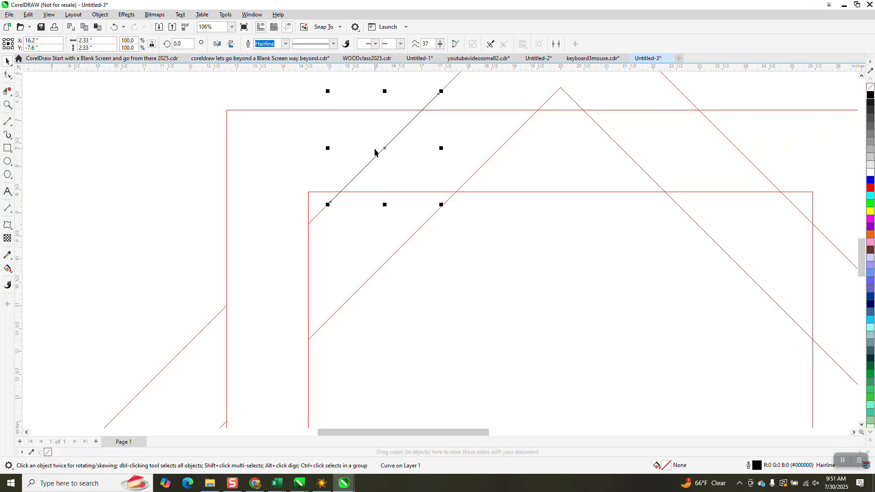
left_click_drag(374, 152, 375, 150)
key("Left")
key("Left")
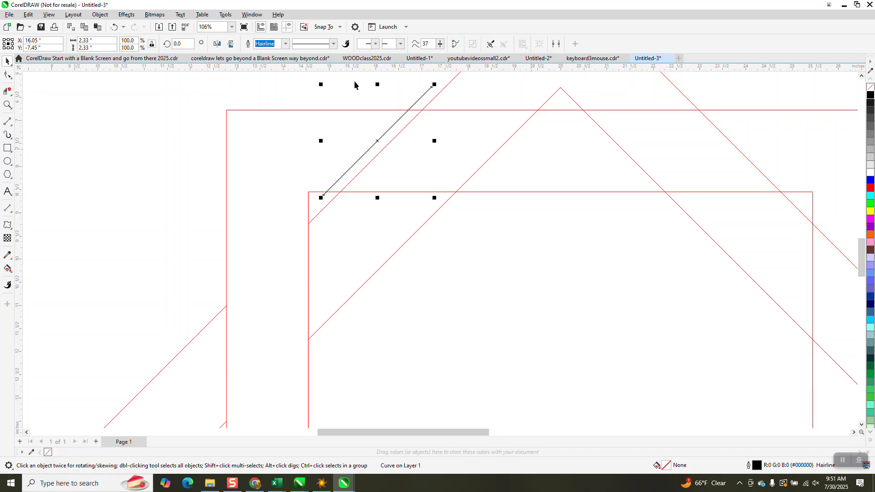
Mirror a copy of the line and move it to the lower-left part of the band along the outer diamond edge.
left_click(217, 44)
scroll(342, 195, "down", 2)
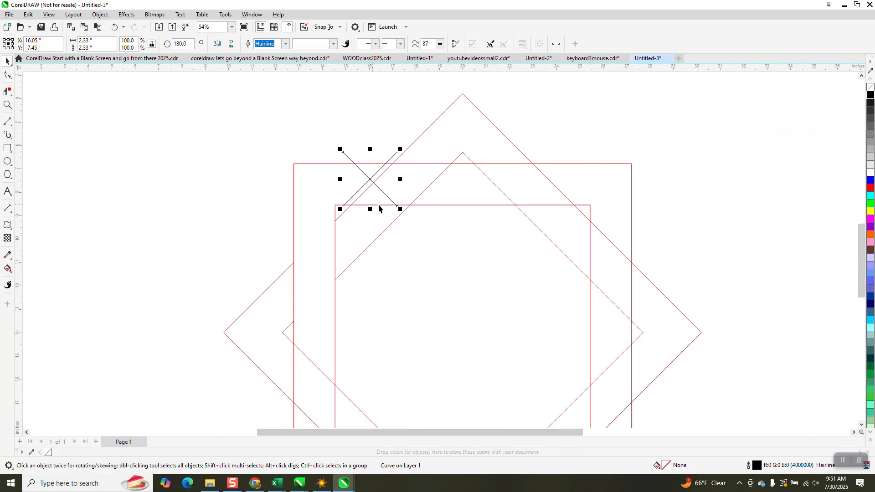
scroll(379, 209, "down", 1)
left_click_drag(375, 190, 336, 309)
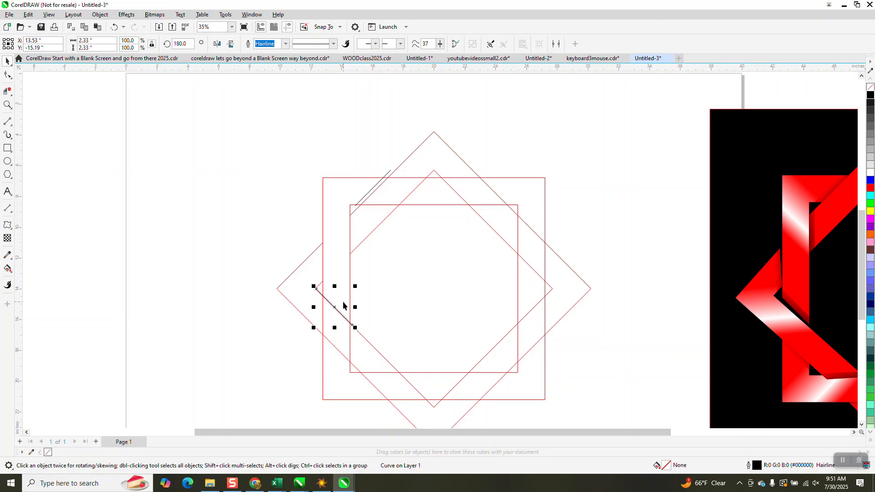
key("Up")
key("Right")
key("Right")
key("Right")
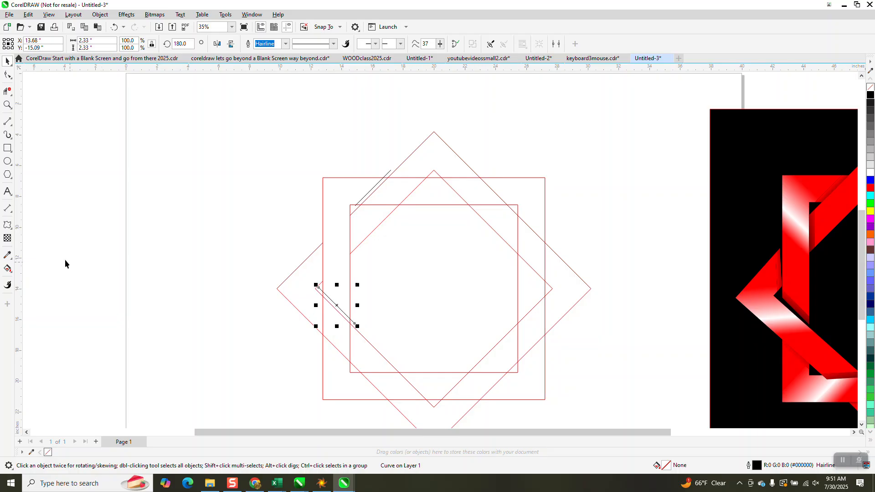
Select all the squares, diamonds and lines and group them.
left_click(8, 269)
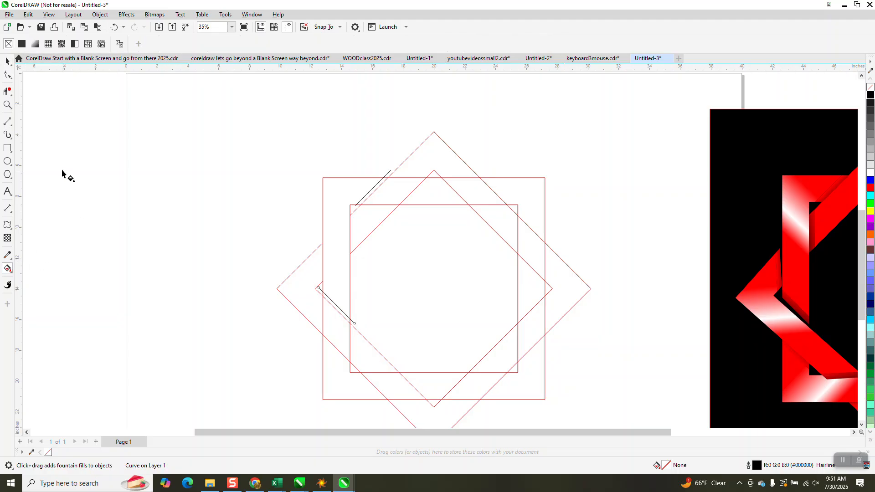
left_click(7, 62)
scroll(351, 172, "down", 1)
left_click_drag(297, 119, 573, 391)
key("ctrl+g")
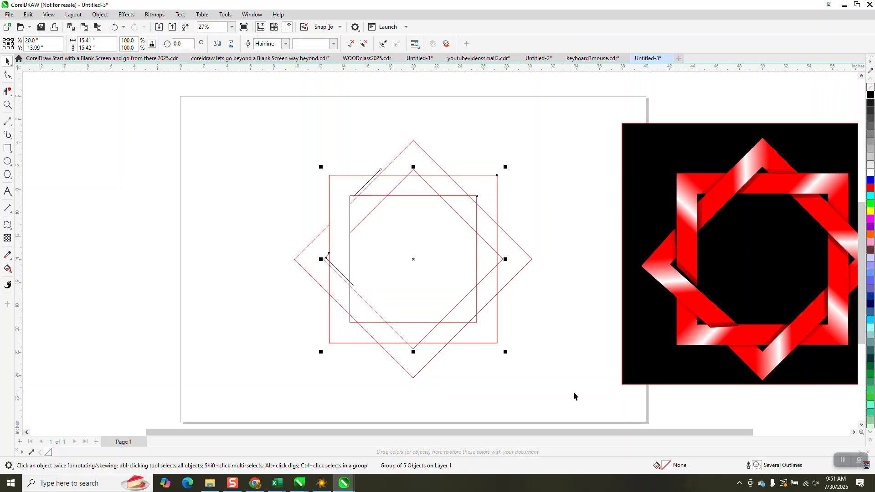
Fill the upper-left corner region of the band between the squares red with Smart Fill.
left_click(8, 105)
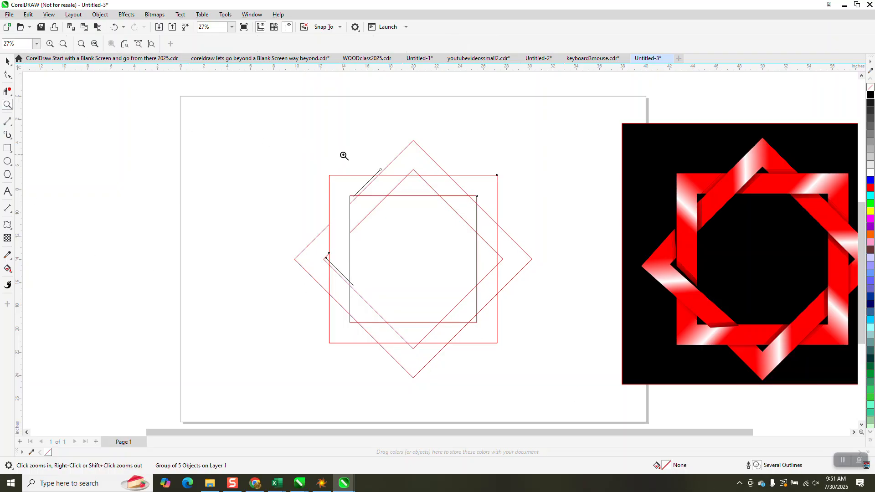
left_click_drag(343, 156, 441, 236)
left_click(8, 269)
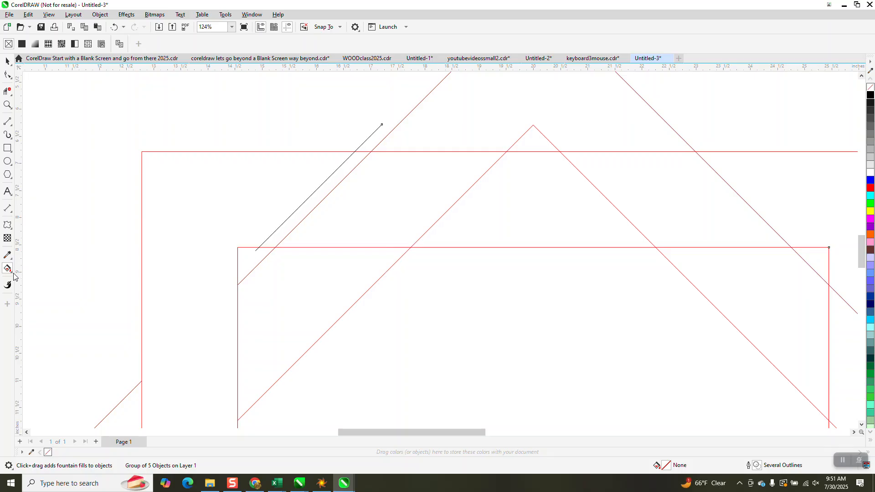
double_click(17, 277)
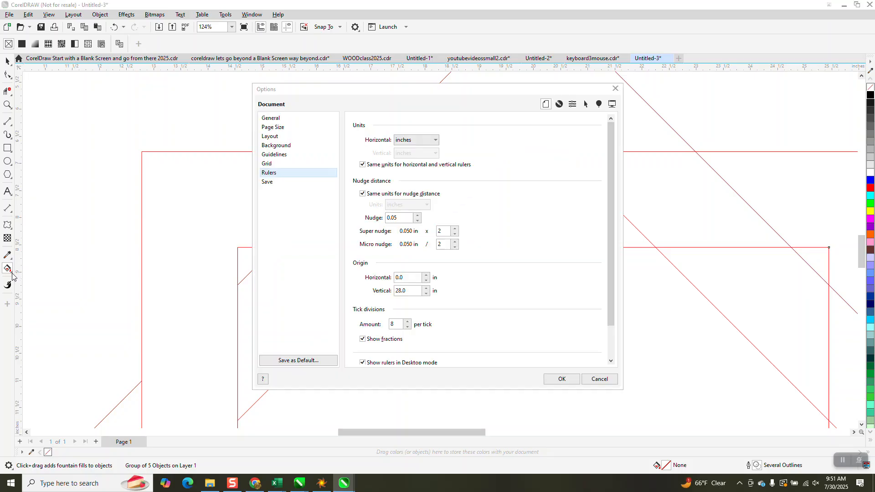
left_click(615, 88)
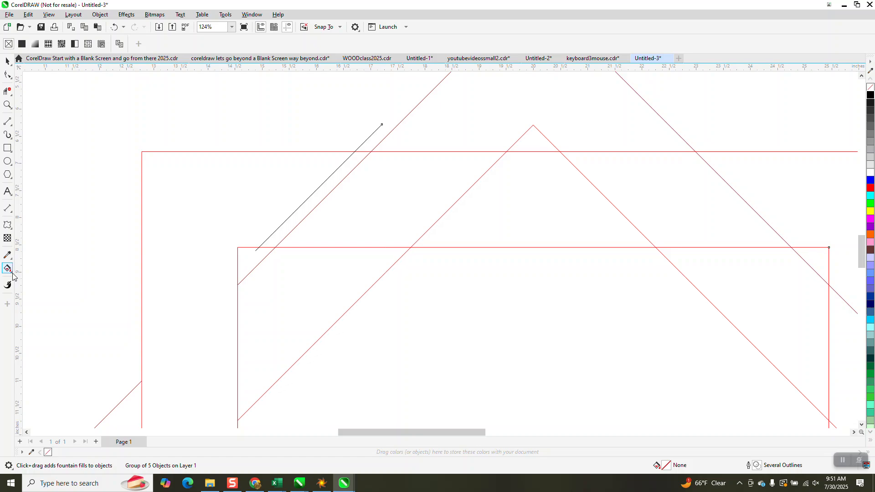
left_click(12, 273)
left_click(34, 278)
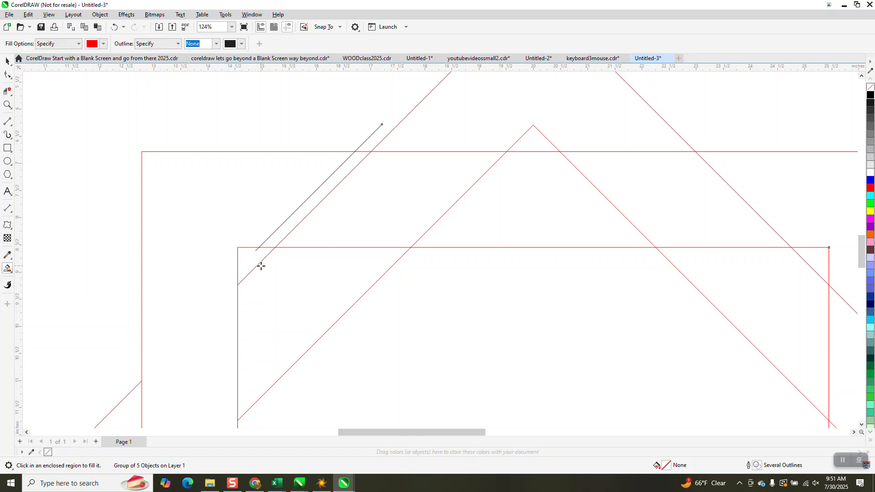
left_click(184, 297)
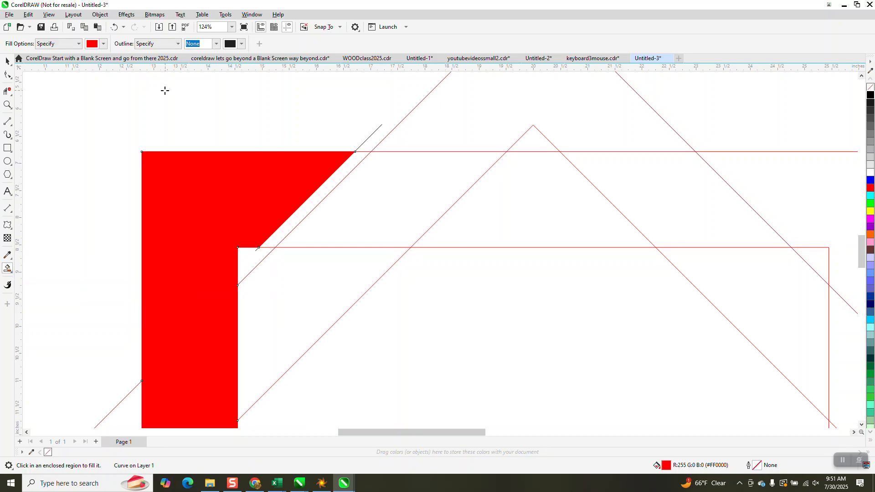
Fill the thin strips between the black lines and the diamond edges black with Smart Fill.
left_click(103, 44)
left_click(99, 90)
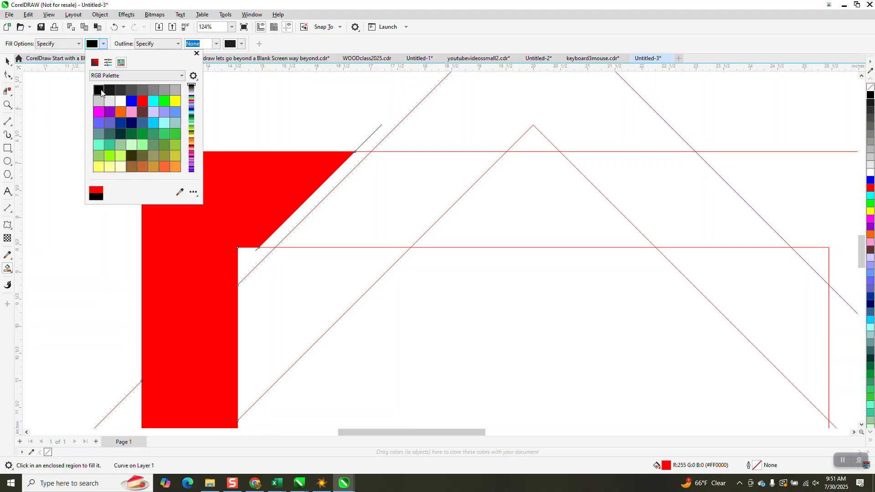
left_click(327, 195)
scroll(327, 190, "down", 3)
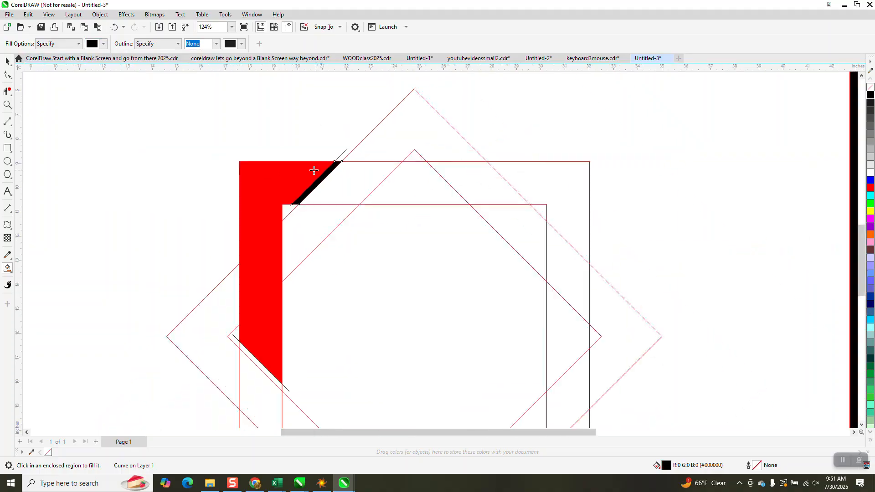
left_click(265, 373)
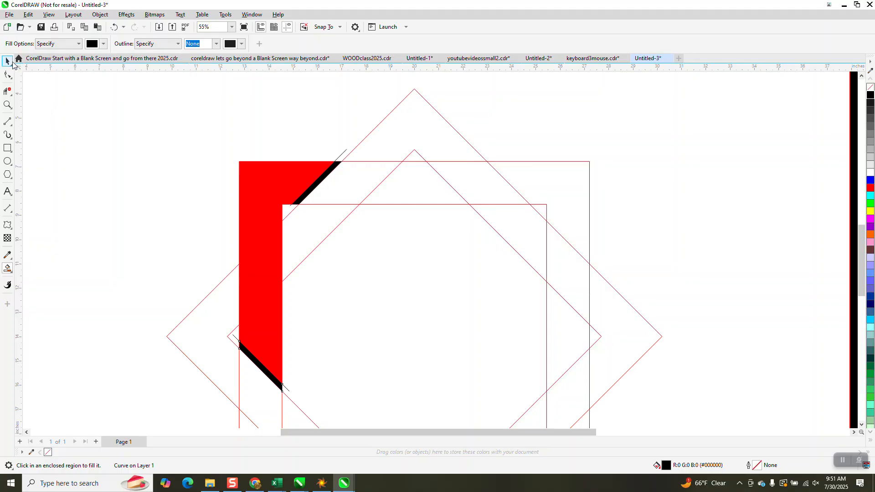
Apply a linear fountain fill to the red corner shape from bottom to top, with red at both ends.
left_click(8, 61)
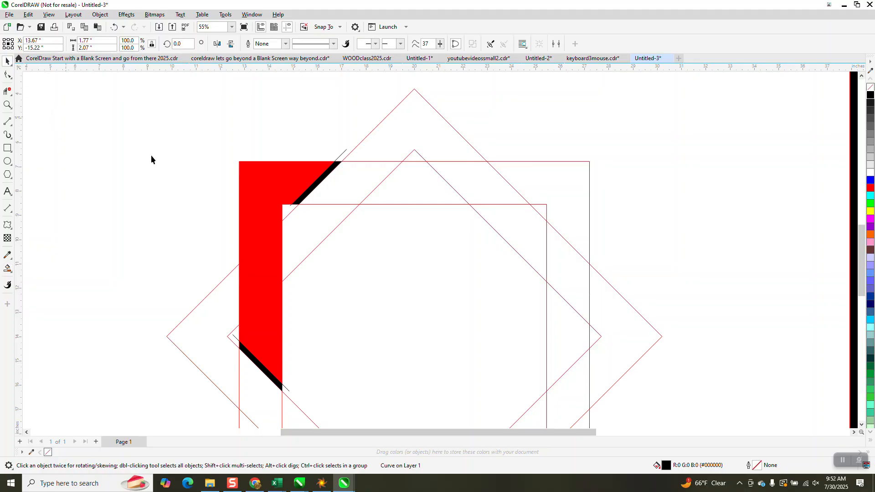
left_click(250, 227)
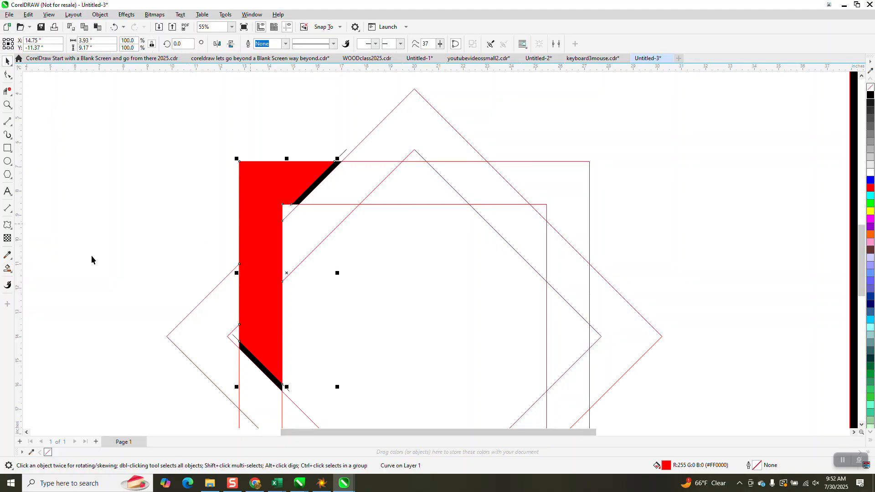
left_click(9, 270)
left_click(15, 273)
left_click(34, 267)
left_click_drag(247, 325, 297, 159)
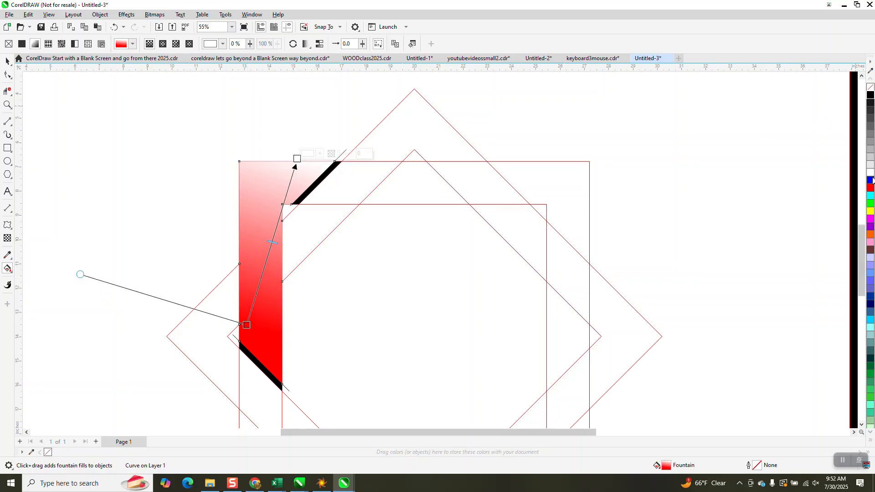
left_click_drag(870, 188, 297, 159)
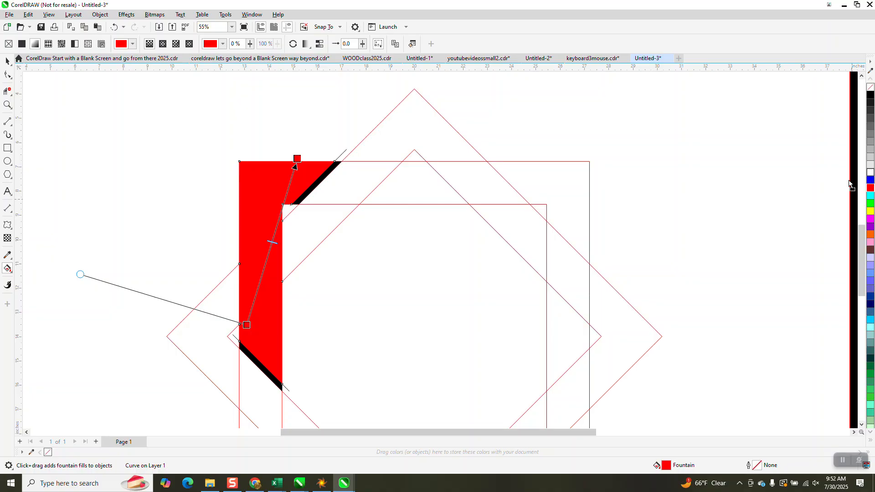
Add red color nodes on either side of a white midpoint to create a narrow white highlight across the shape.
left_click_drag(288, 254, 270, 250)
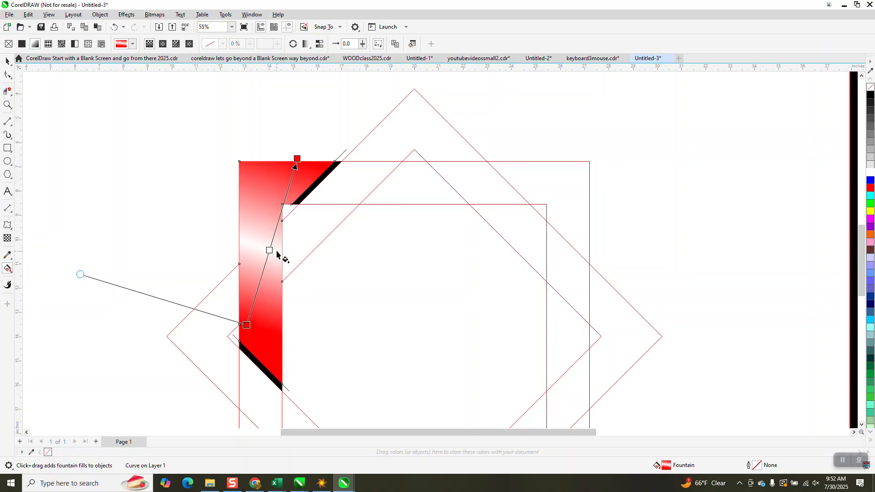
left_click_drag(870, 191, 275, 232)
left_click_drag(870, 191, 269, 274)
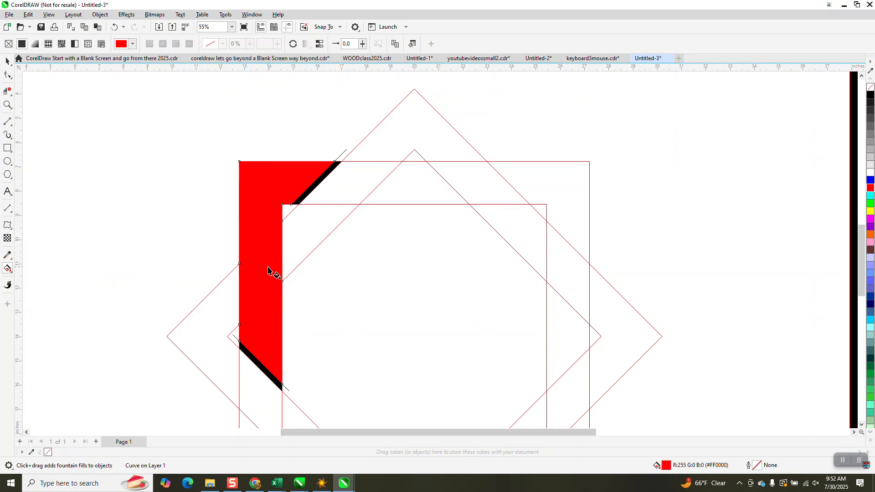
left_click(117, 28)
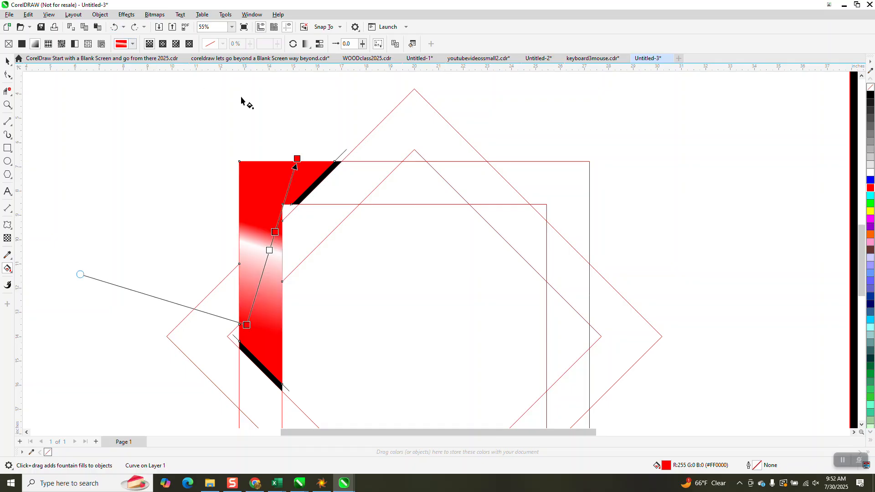
left_click_drag(871, 191, 265, 266)
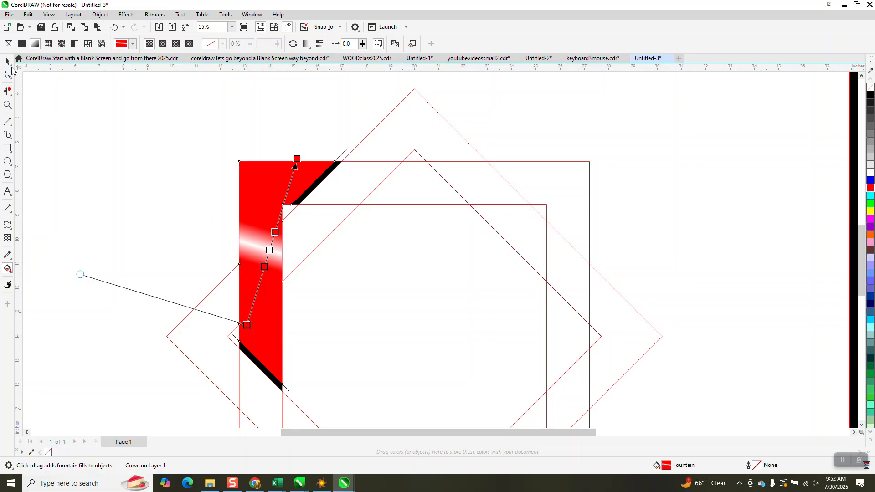
Change the highlight's middle color node from white to yellow.
left_click(11, 66)
left_click_drag(870, 213, 272, 252)
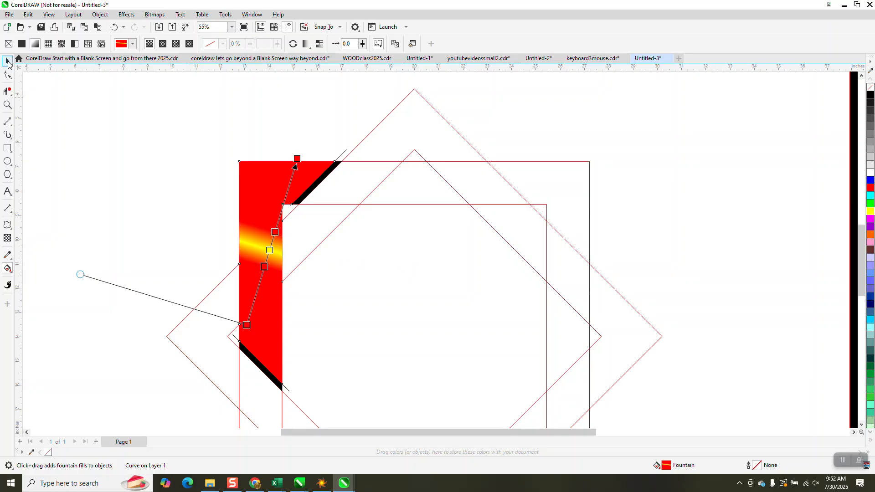
Apply a linear fountain fill running from red to black across the black strip at the upper-right corner.
left_click(7, 61)
key("z")
left_click_drag(251, 152, 367, 219)
left_click(6, 61)
left_click(529, 222)
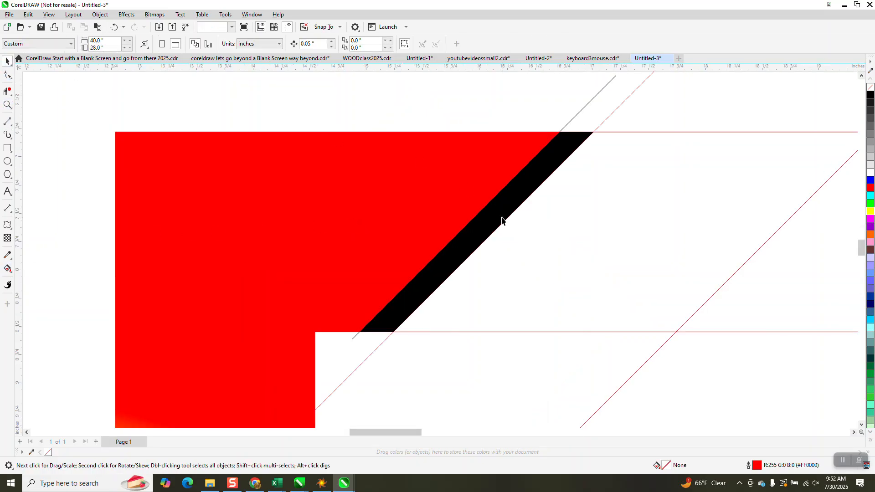
left_click(502, 221)
left_click(12, 272)
left_click(37, 268)
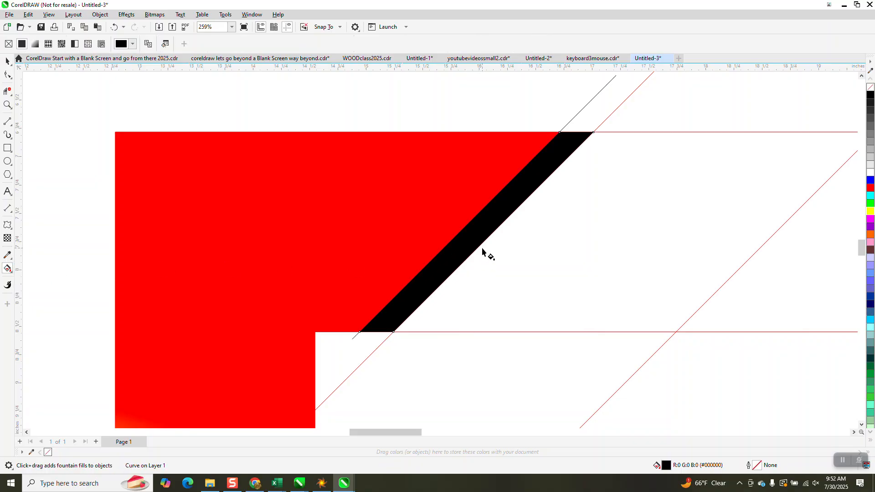
left_click_drag(481, 246, 428, 200)
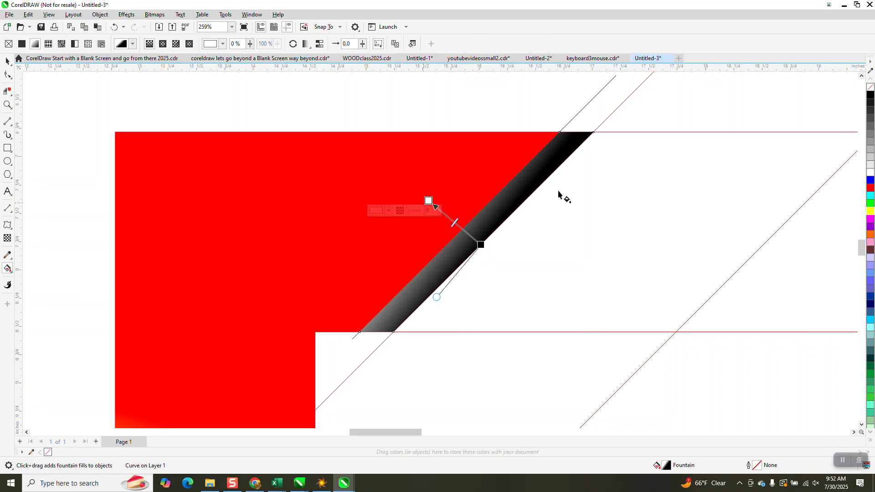
left_click_drag(869, 192, 428, 200)
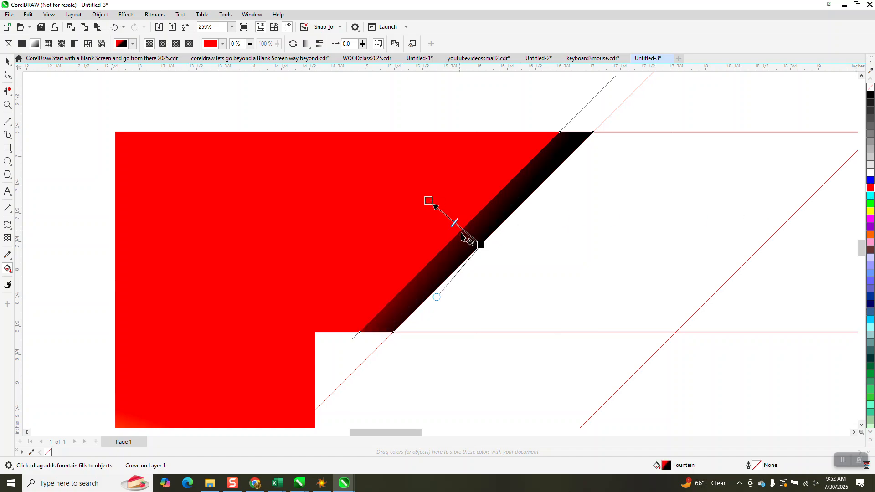
left_click_drag(485, 247, 421, 200)
left_click_drag(486, 246, 529, 272)
left_click_drag(422, 200, 455, 216)
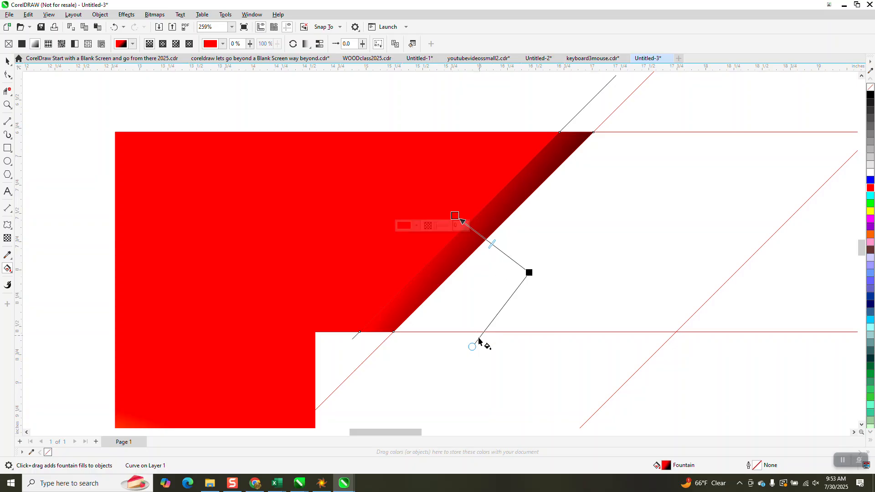
left_click_drag(473, 347, 460, 340)
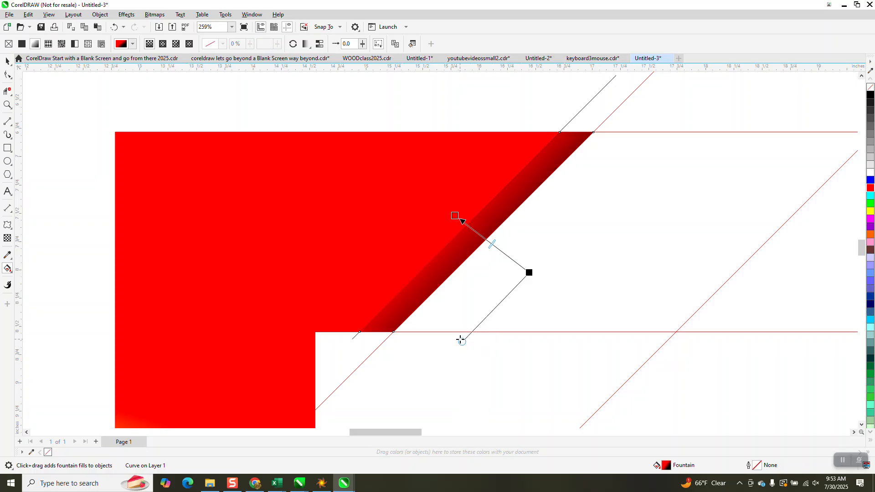
scroll(460, 339, "down", 1)
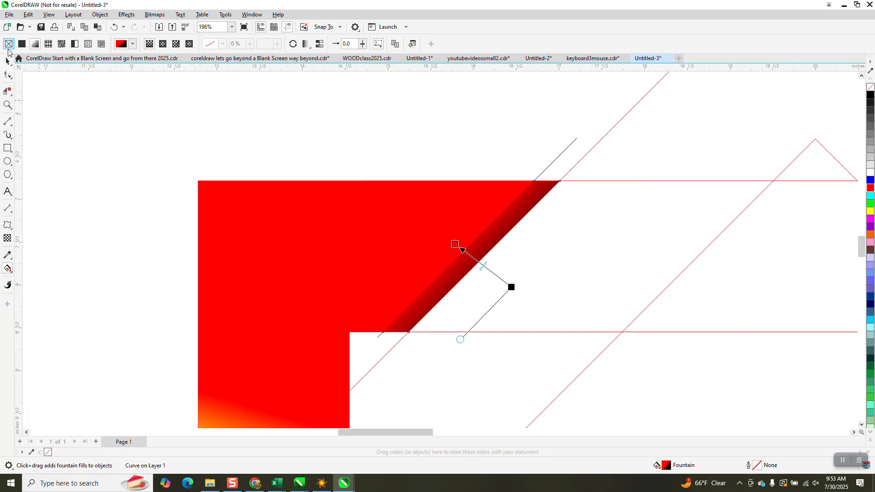
left_click(7, 60)
scroll(292, 173, "down", 3)
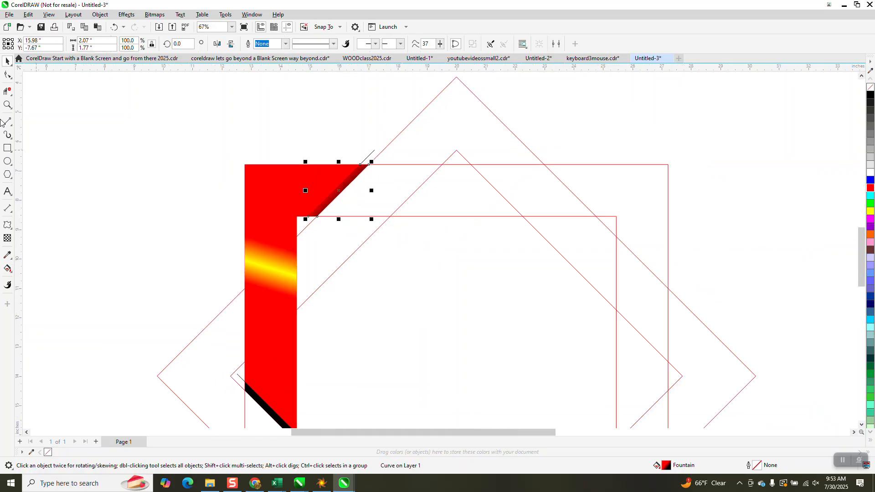
left_click(7, 105)
left_click_drag(234, 357, 319, 428)
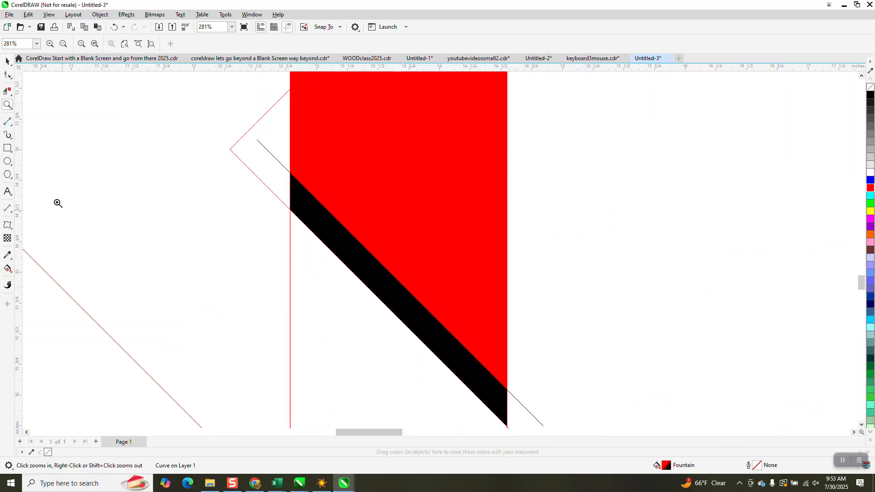
left_click(7, 268)
left_click_drag(385, 297, 418, 246)
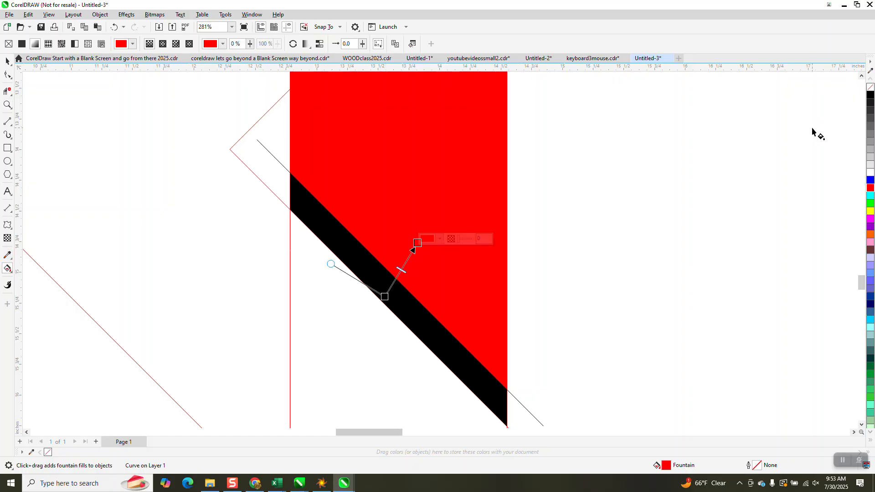
left_click_drag(386, 299, 365, 322)
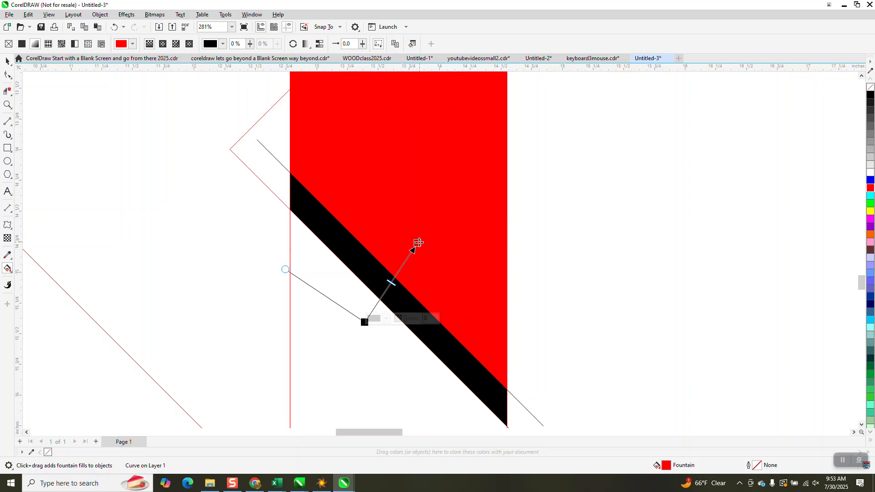
left_click_drag(418, 243, 389, 282)
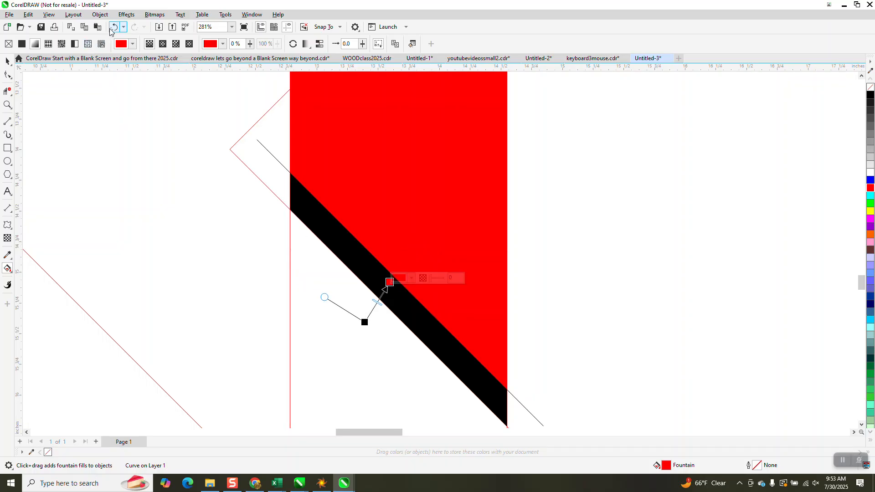
left_click(114, 28)
scroll(362, 318, "down", 5)
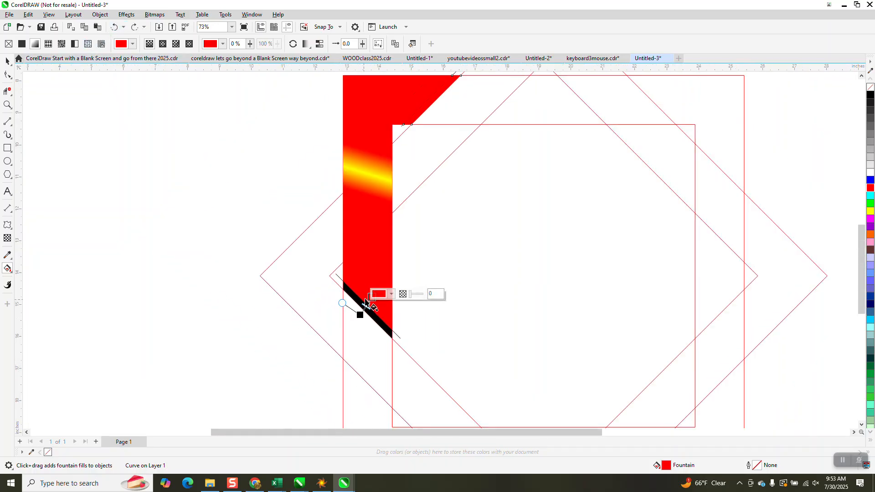
scroll(366, 302, "down", 2)
left_click(114, 27)
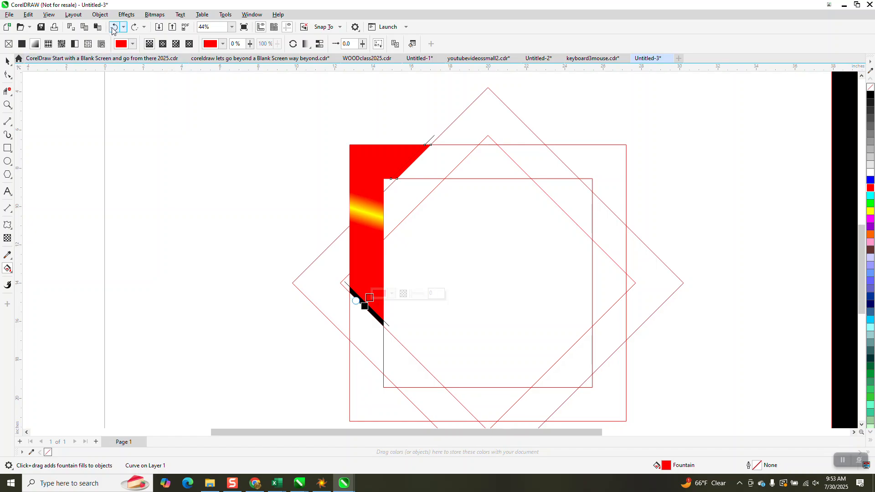
left_click(113, 28)
Apply a red-to-black linear fountain fill across the black strip at the lower-left end of the shape.
left_click(8, 61)
left_click(181, 212)
left_click(378, 322)
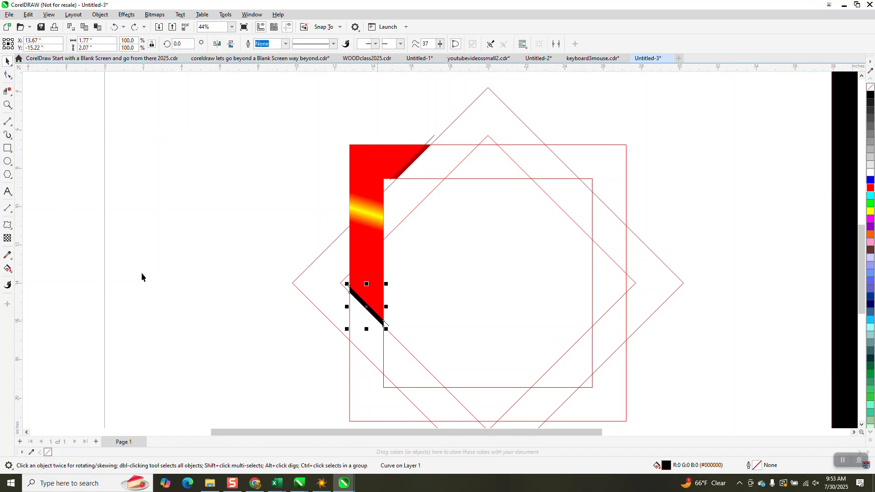
left_click(8, 105)
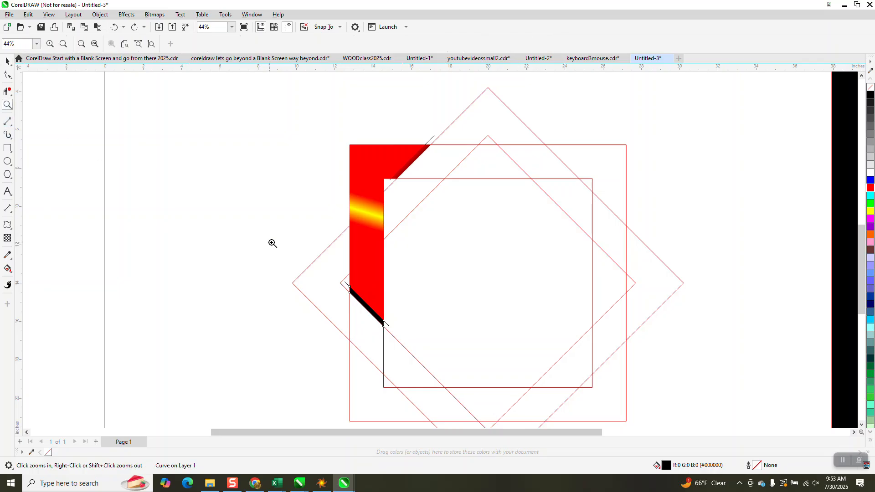
left_click_drag(272, 242, 466, 392)
left_click(7, 255)
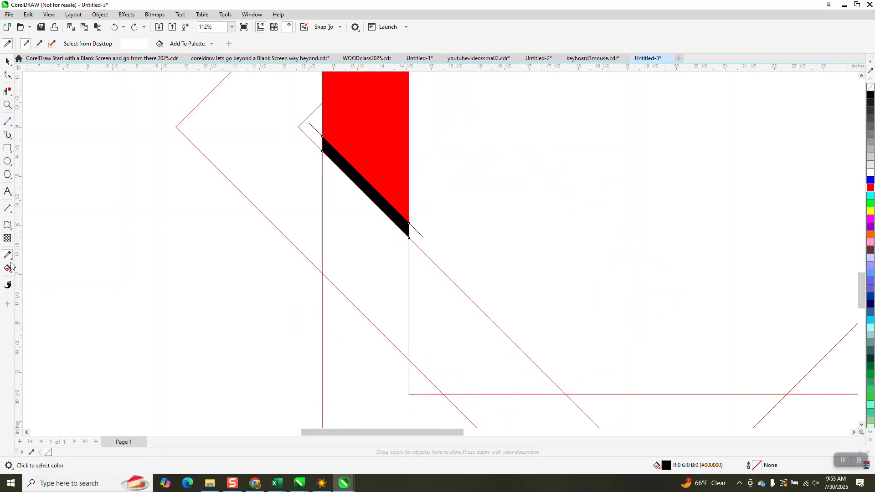
left_click(8, 269)
left_click_drag(366, 187, 377, 161)
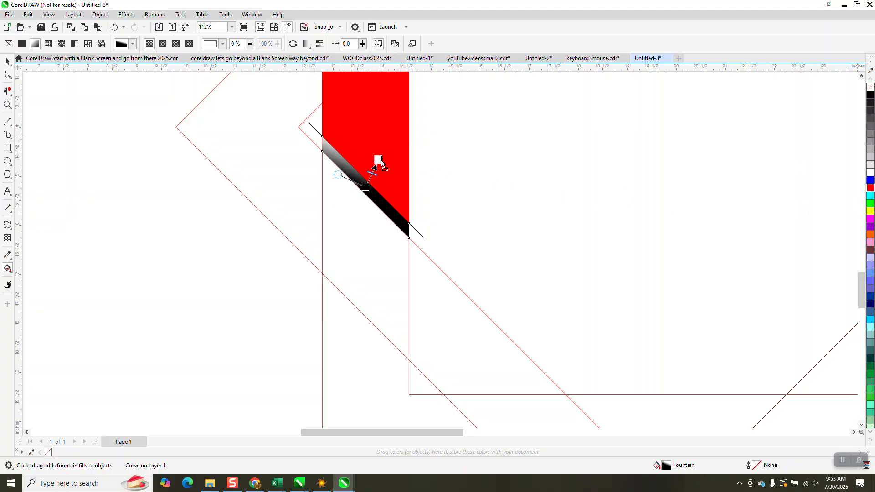
left_click_drag(366, 187, 343, 222)
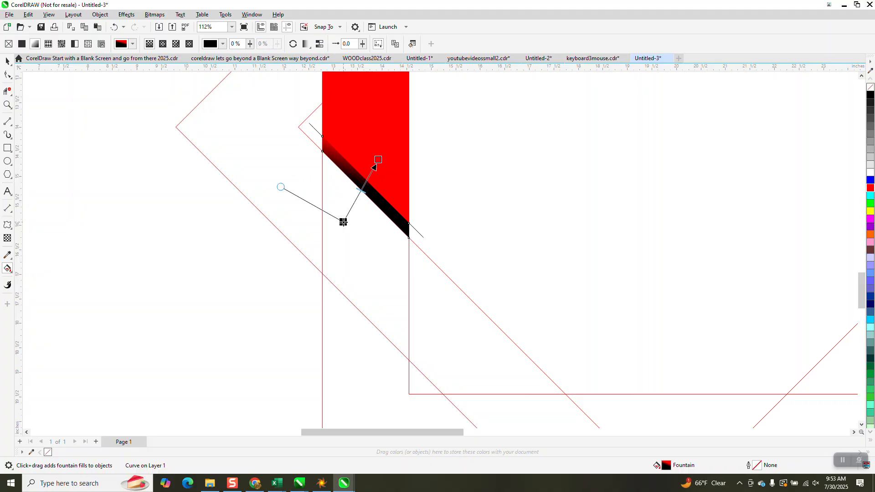
left_click(8, 105)
left_click_drag(297, 129, 504, 313)
left_click(7, 269)
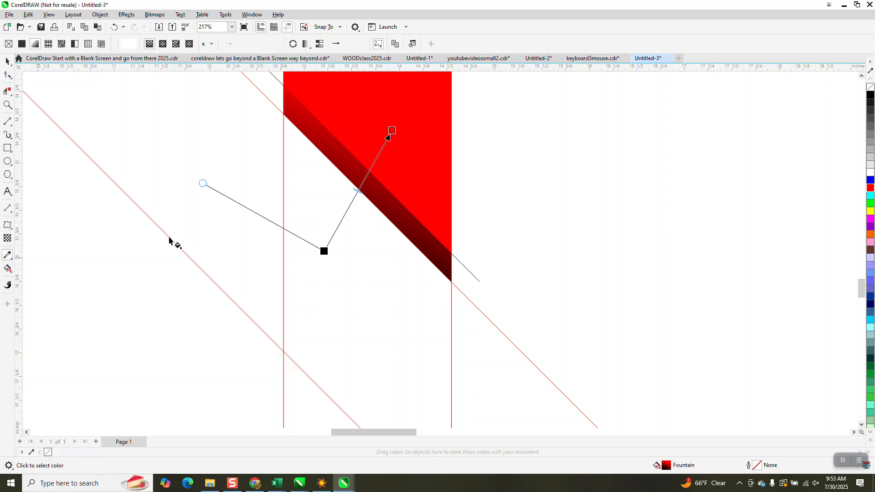
left_click_drag(203, 184, 209, 168)
left_click_drag(323, 254, 313, 265)
left_click_drag(391, 131, 397, 143)
scroll(394, 200, "down", 5)
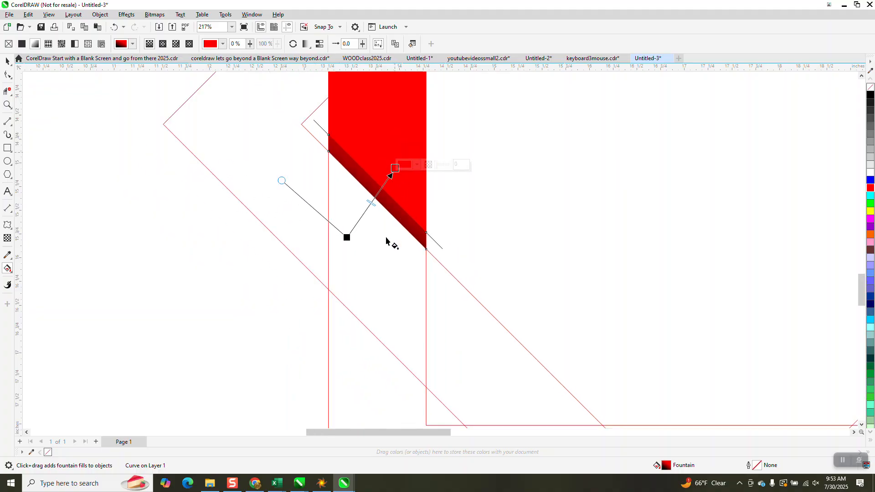
Delete the construction squares and the remaining diamond outline, leaving only the filled corner pieces.
left_click(7, 61)
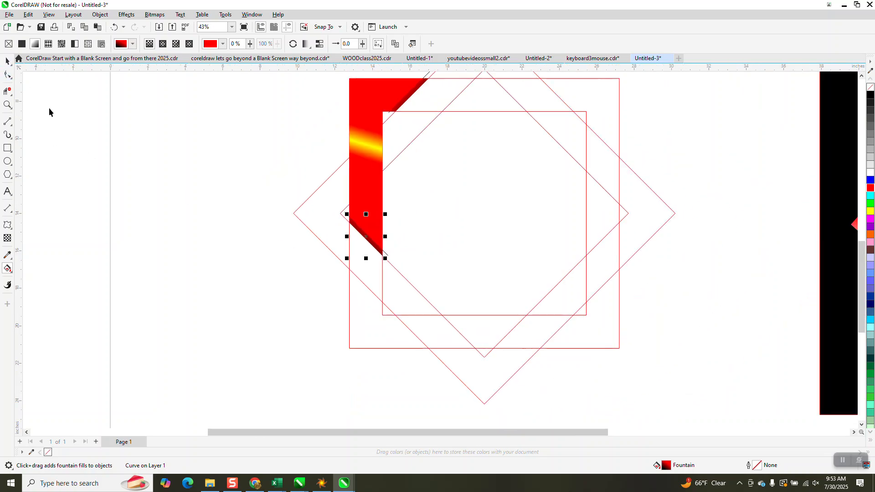
scroll(321, 292, "down", 2)
key("space")
left_click(486, 256)
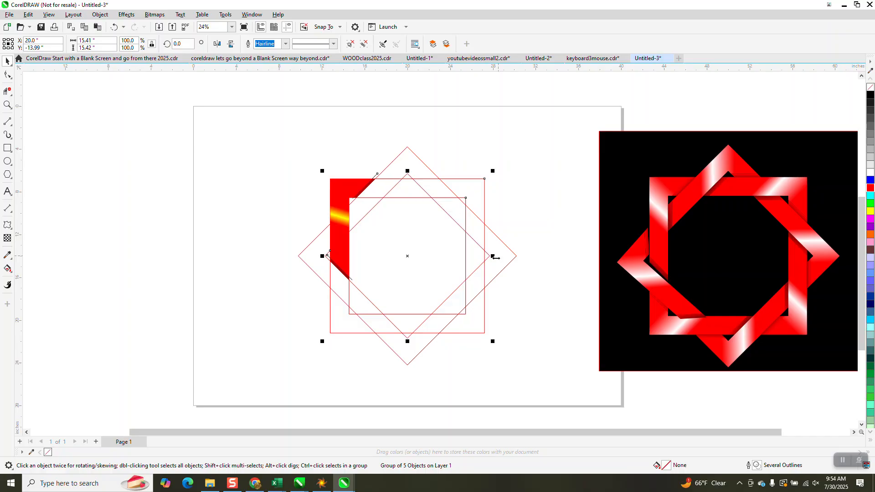
key("Delete")
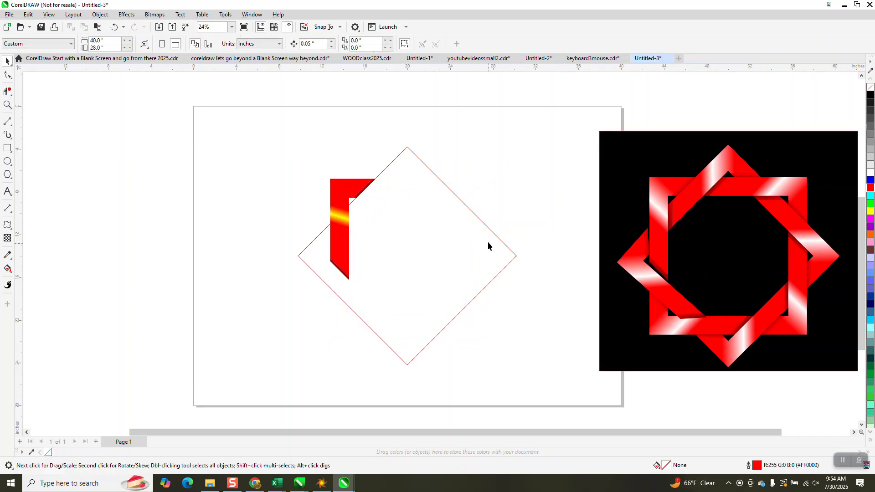
left_click(474, 218)
key("Delete")
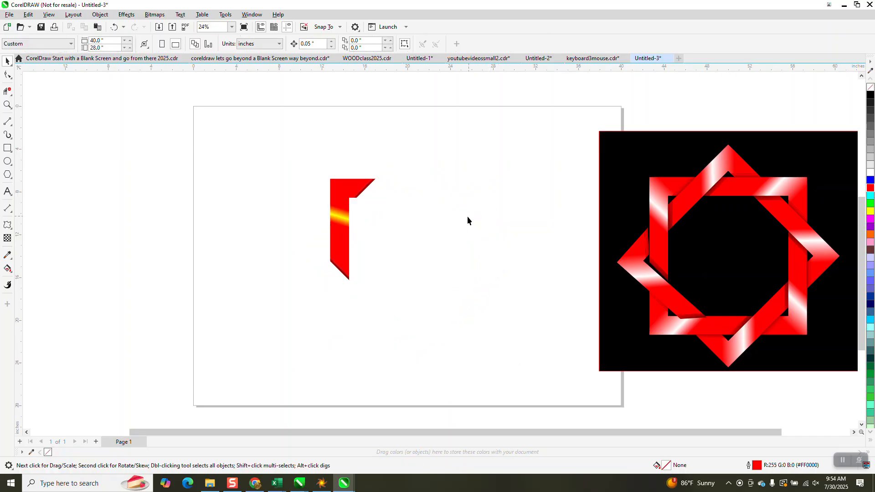
Select the three filled corner pieces and group them.
left_click(7, 104)
left_click_drag(268, 150, 433, 289)
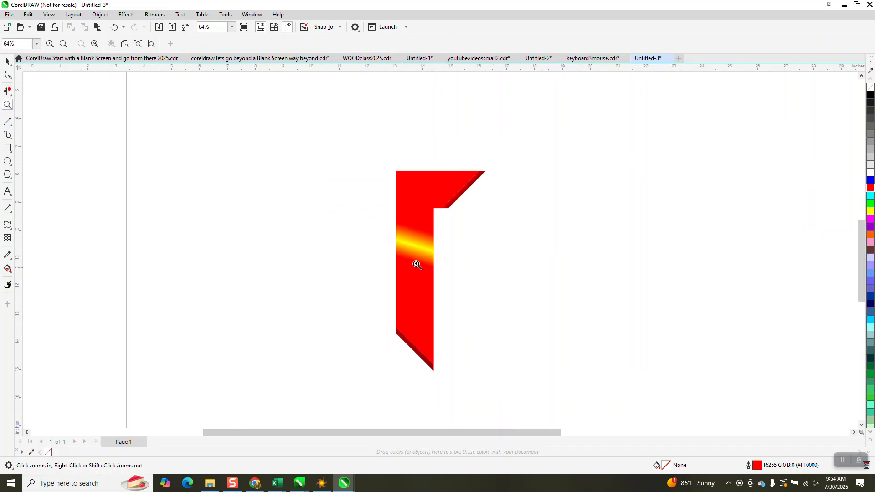
right_click(406, 272)
left_click(7, 61)
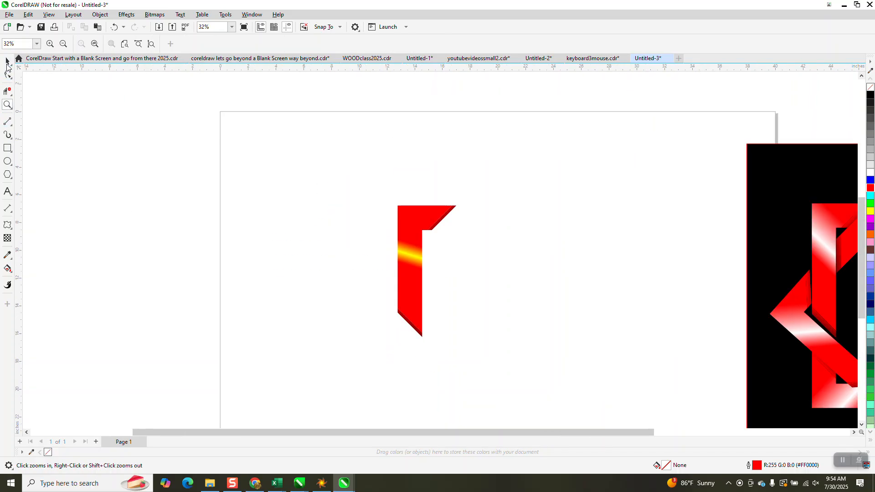
left_click_drag(482, 350, 496, 349)
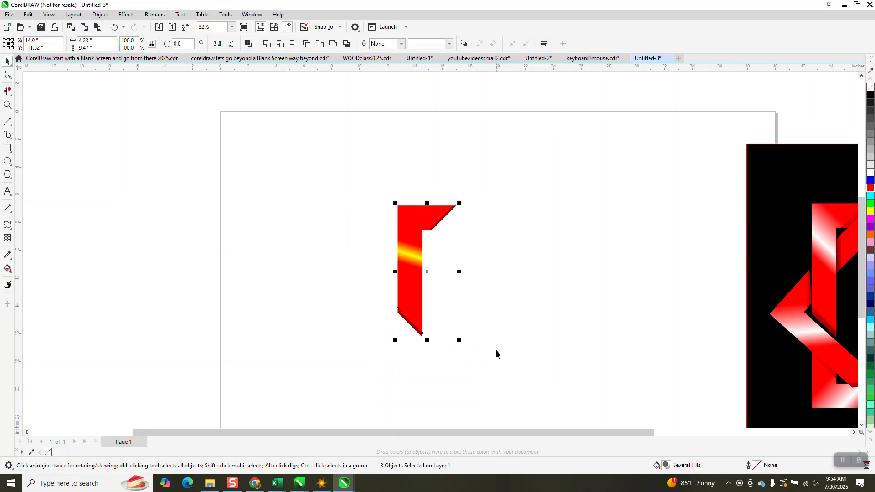
key("ctrl+g")
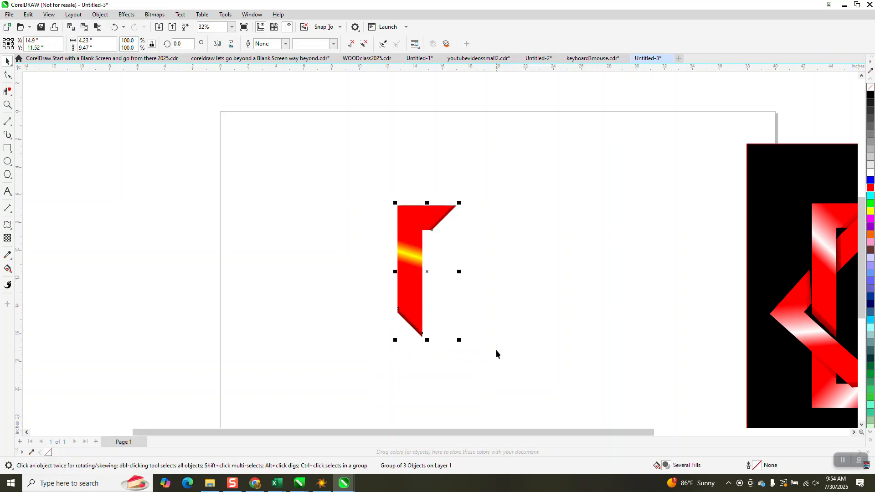
Rotate the grouped corner piece by 45° and repeat the rotation three times to complete the eight-pointed star.
left_click(418, 285)
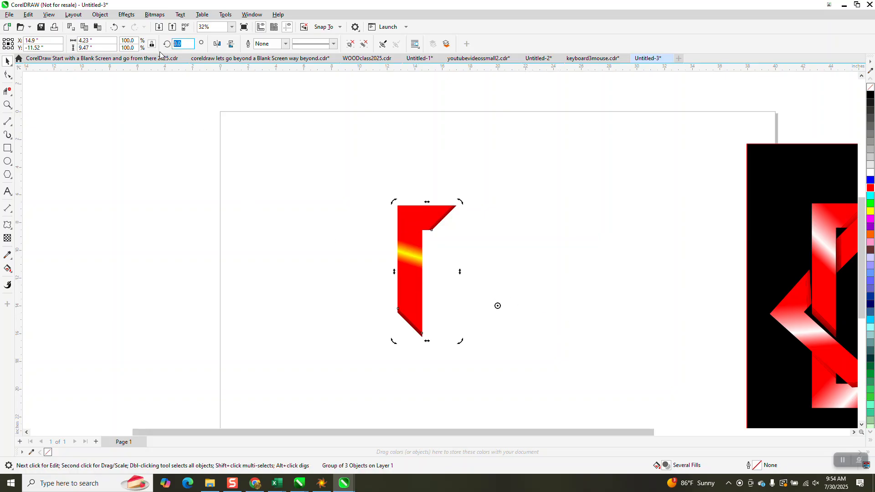
type("45")
key("Return")
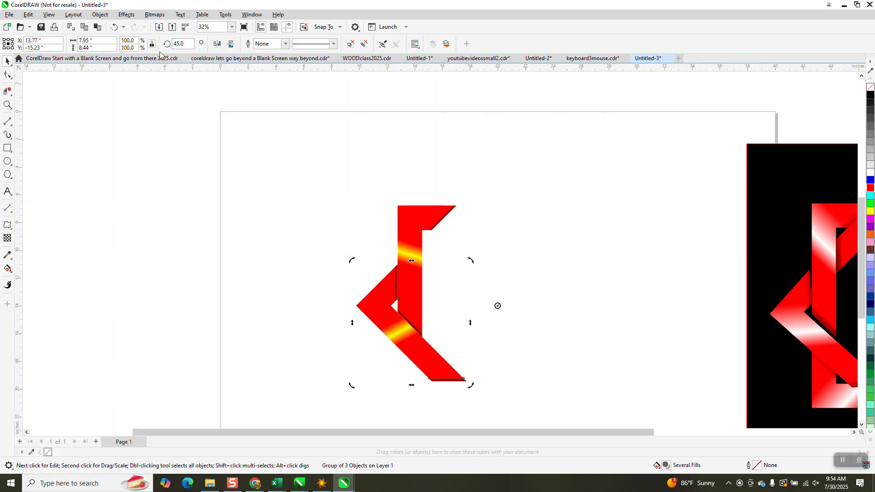
key("ctrl+r")
key("ctrl+r")
key("ctrl+r")
key("ctrl+r")
key("ctrl+r")
key("ctrl+r")
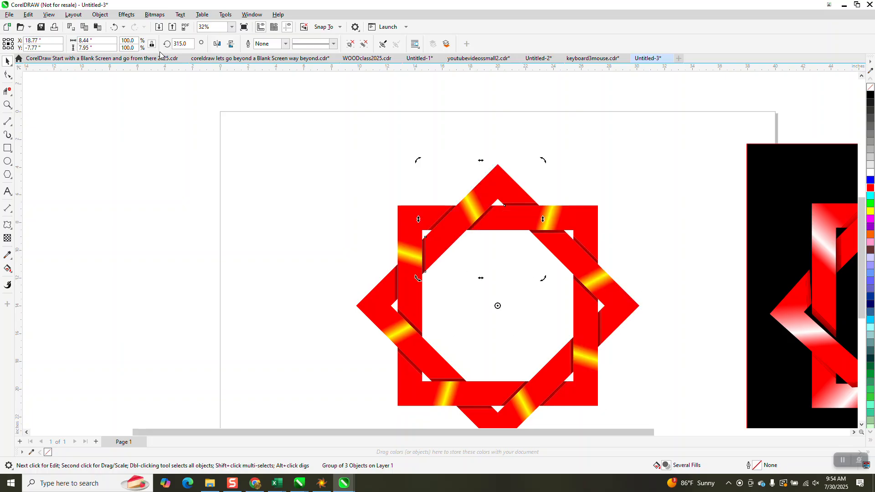
Zoom in to inspect the interlaced overlaps of the star, then view the whole star beside the sample.
left_click(8, 105)
left_click_drag(395, 182, 529, 266)
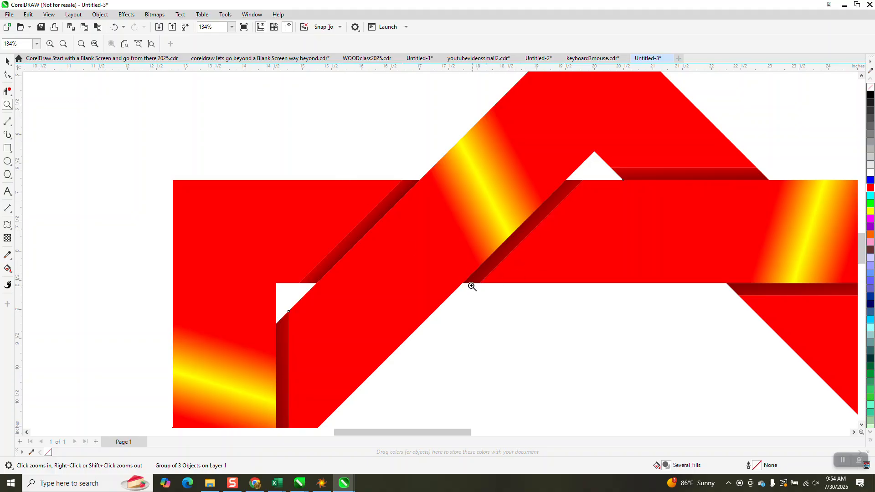
scroll(470, 287, "down", 1)
scroll(397, 212, "down", 3)
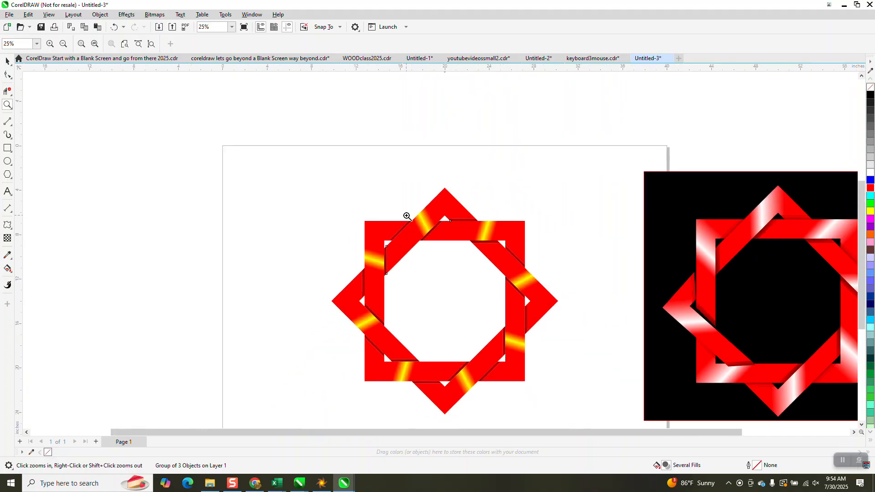